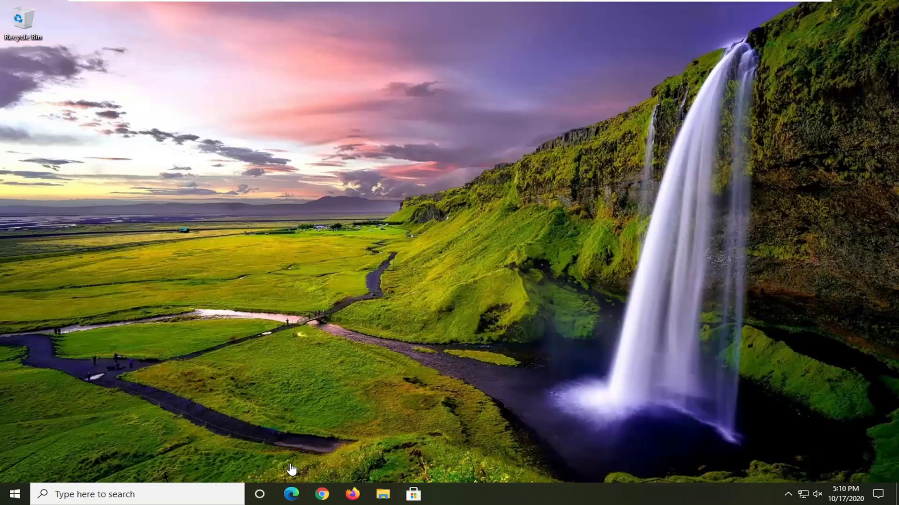
Launch Google Chrome and bring up Clear browsing data from the More tools menu.
click(319, 493)
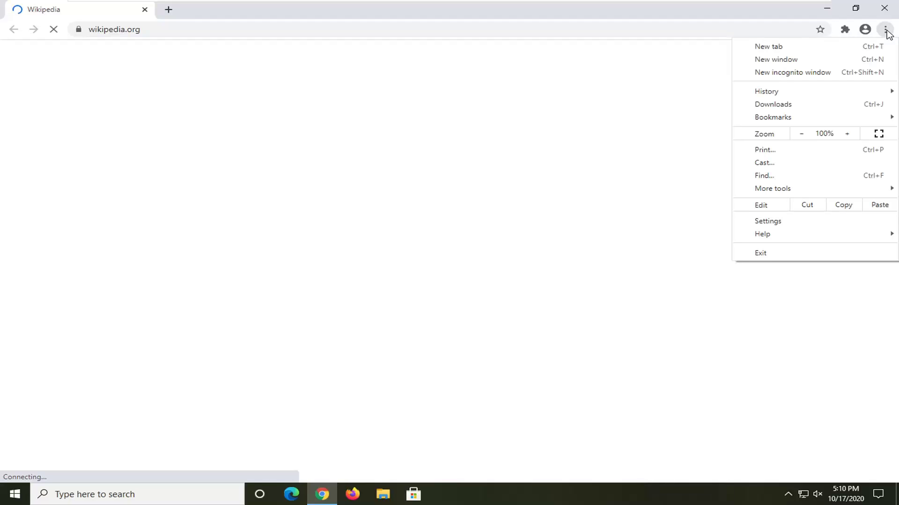
mouse_move(776, 193)
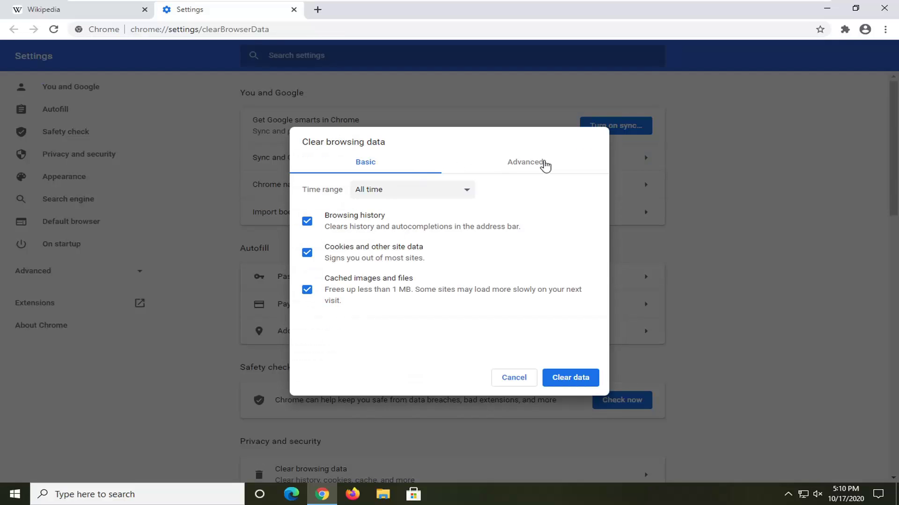
On the Advanced tab, exclude cookies and cached images/files and include Site Settings.
click(522, 166)
scroll(423, 268, down, 2)
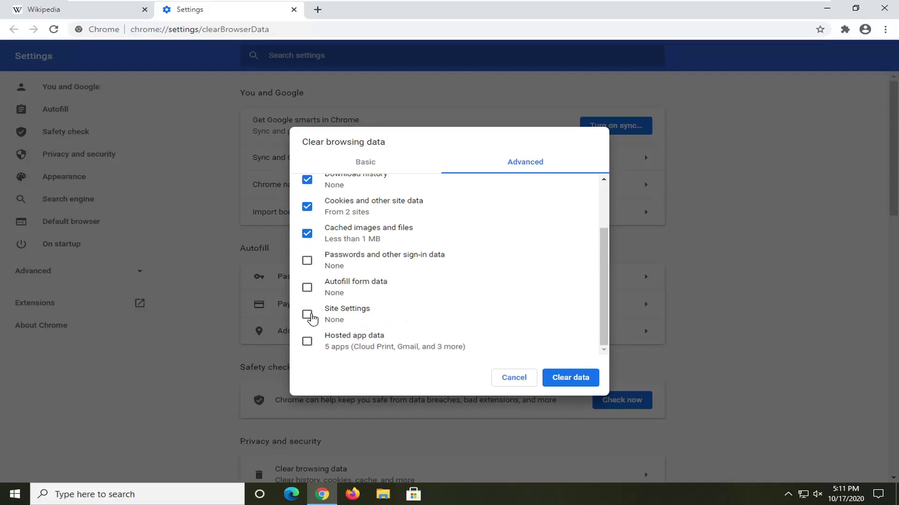
click(306, 206)
click(306, 233)
scroll(307, 323, up, 3)
scroll(314, 262, down, 2)
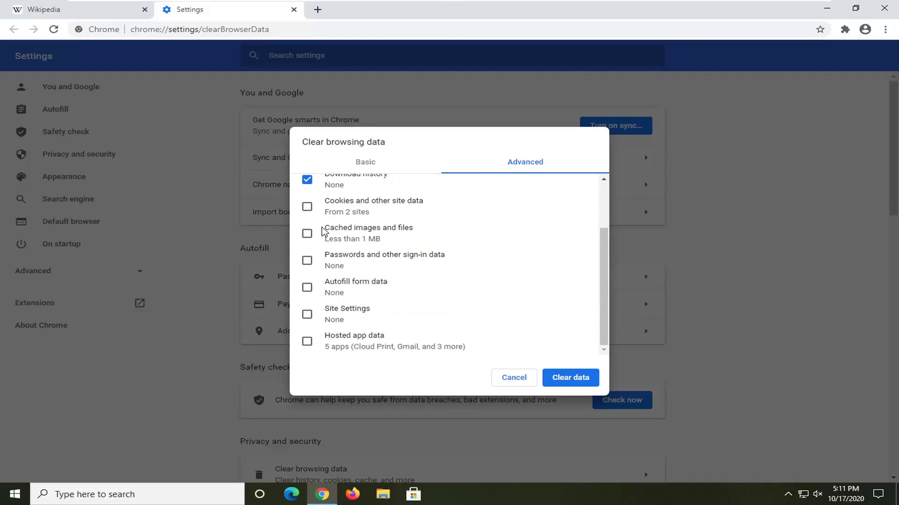
click(309, 318)
Set the time range to All time and clear the selected data.
scroll(422, 262, up, 3)
click(386, 191)
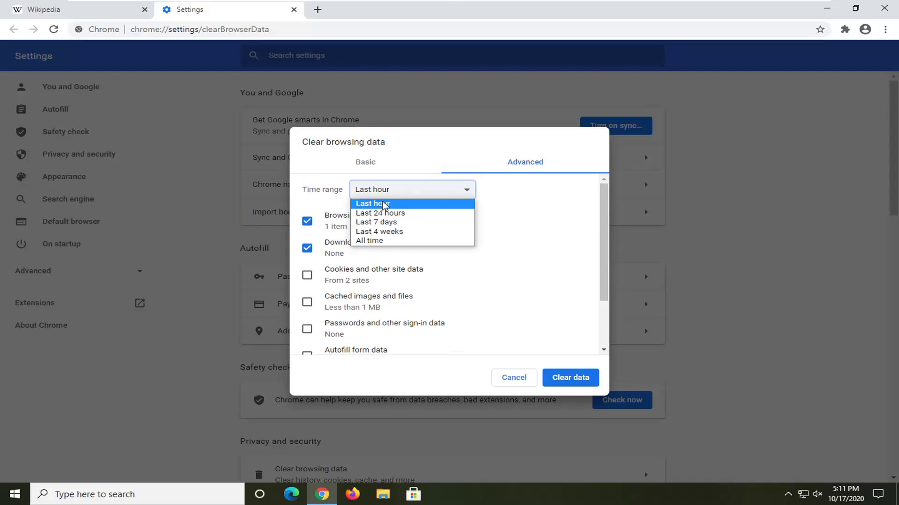
click(375, 245)
scroll(487, 286, down, 2)
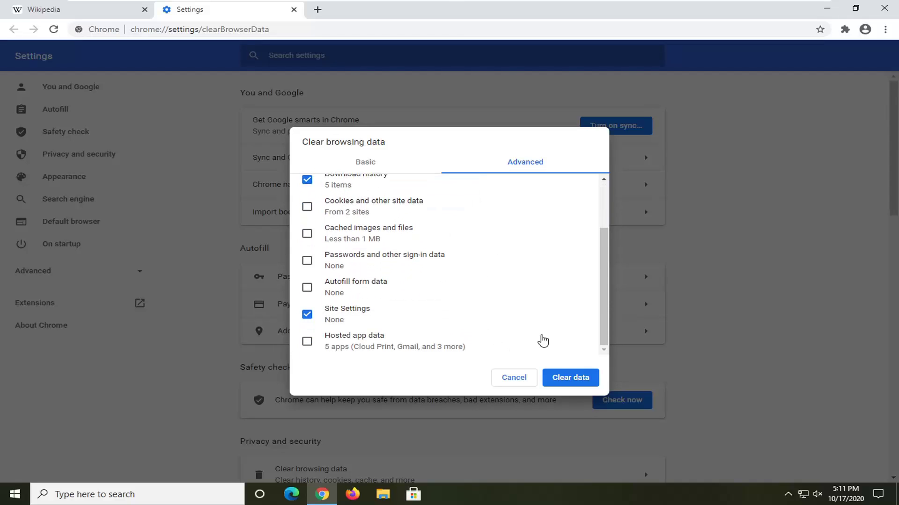
click(581, 381)
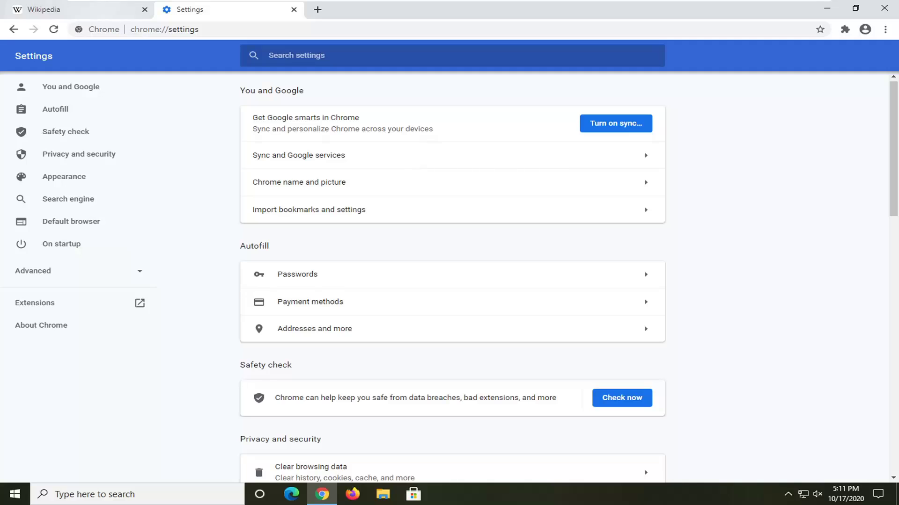
Go to google.com and search for 'visual c++ redistributable download'.
key(ctrl+l)
text(google.com)
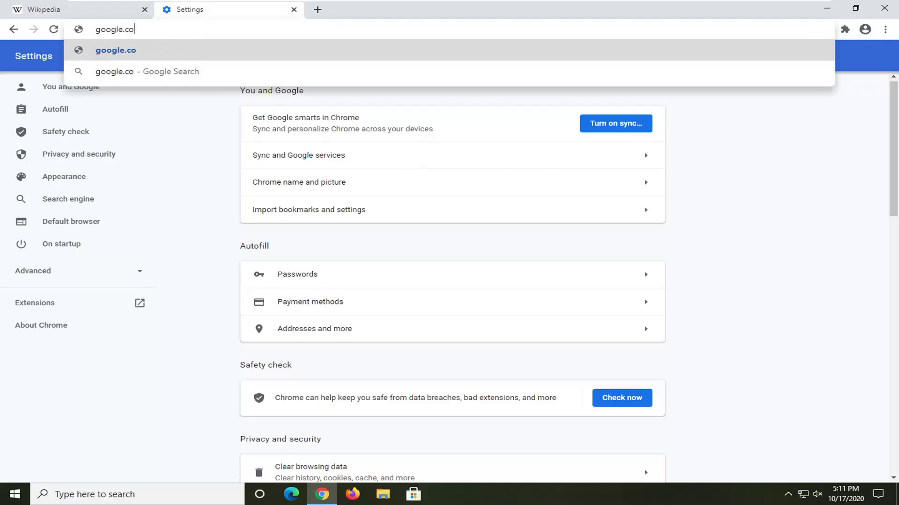
key(Return)
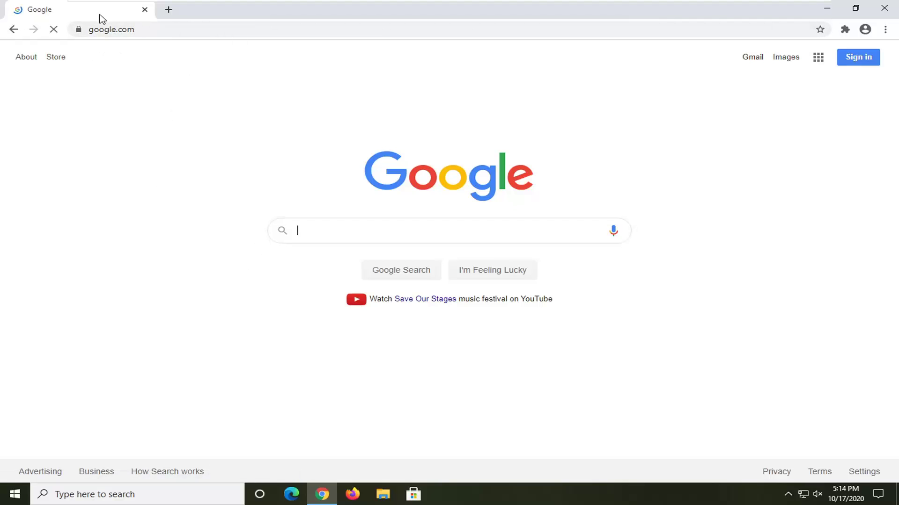
text(visu)
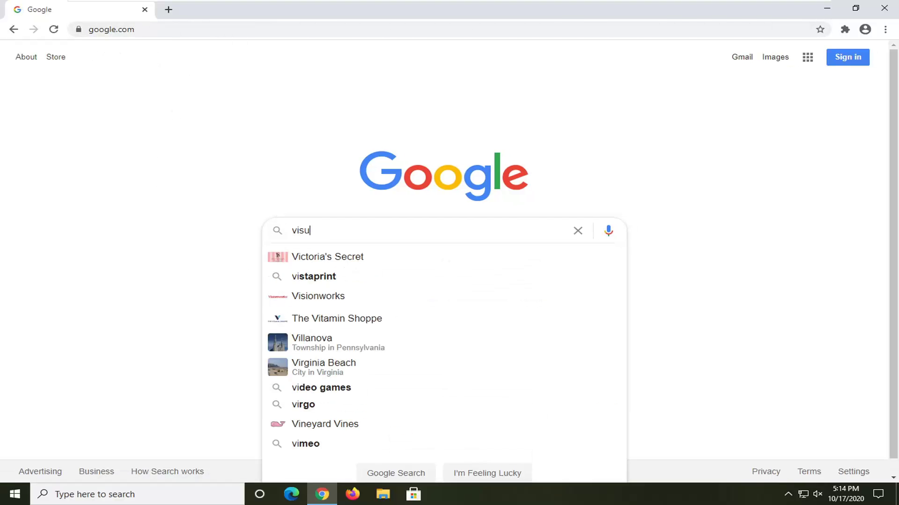
text(al c++)
key(BackSpace)
key(BackSpace)
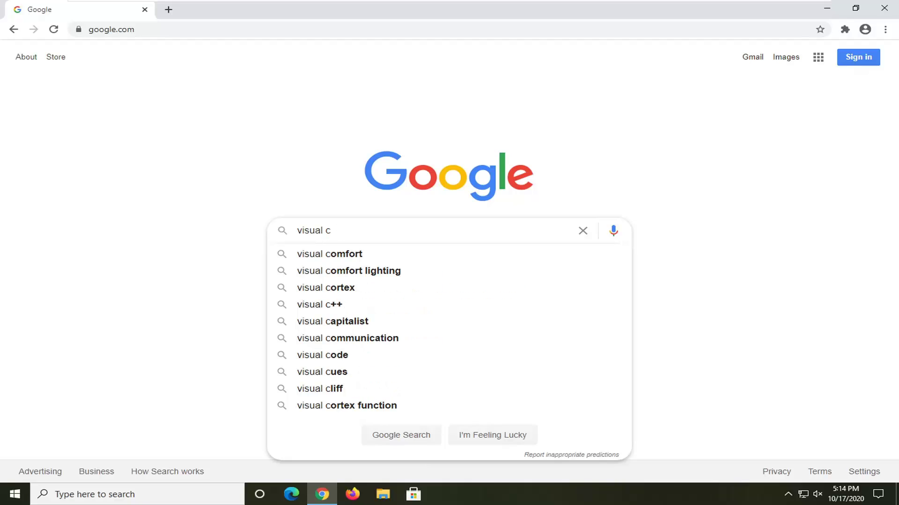
text(++ redistri)
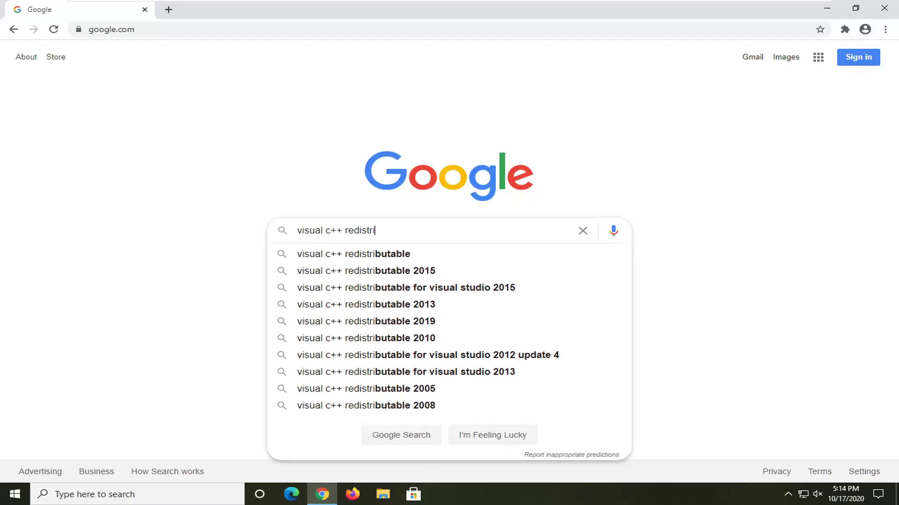
text(butable download)
key(Return)
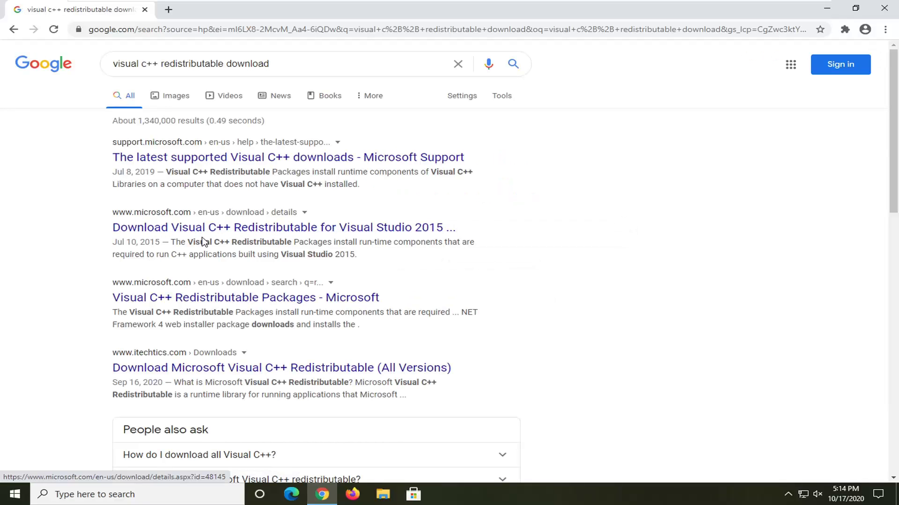
Download vc_redist.x86.exe from Microsoft's Visual C++ Redistributable for Visual Studio 2015 page.
click(403, 233)
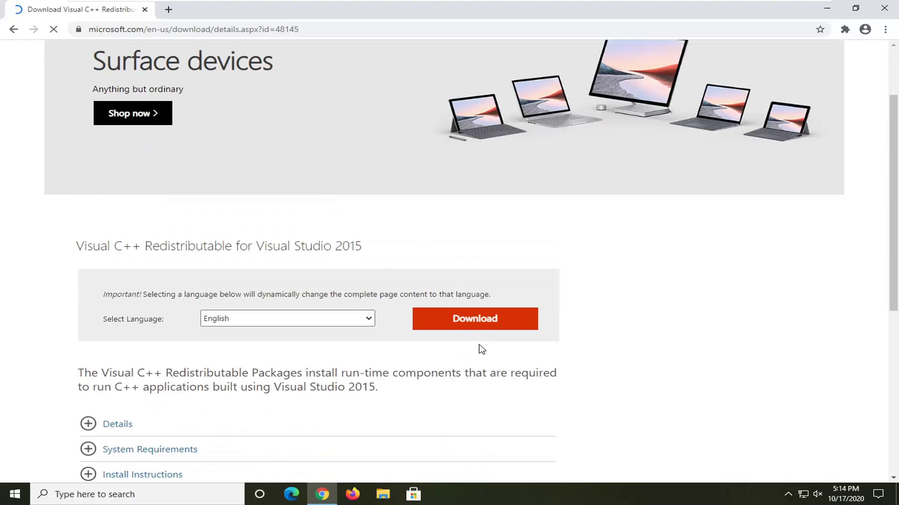
click(468, 298)
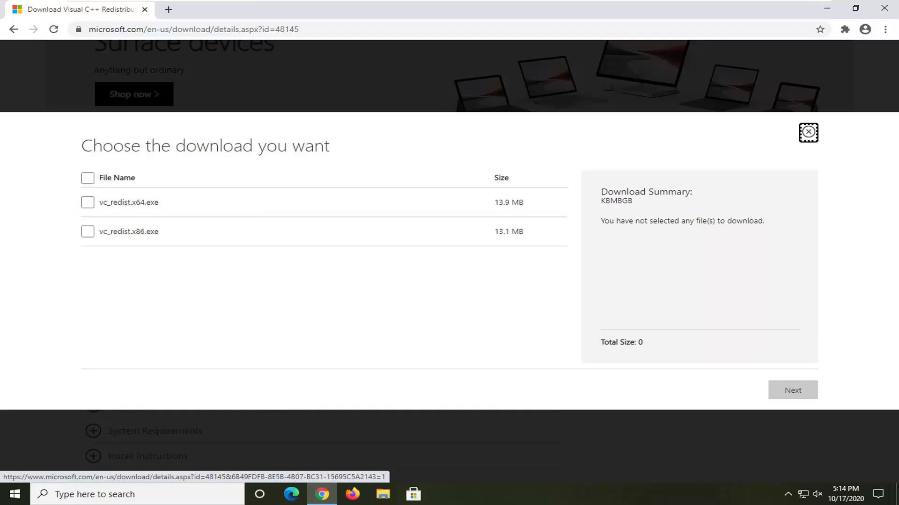
click(85, 232)
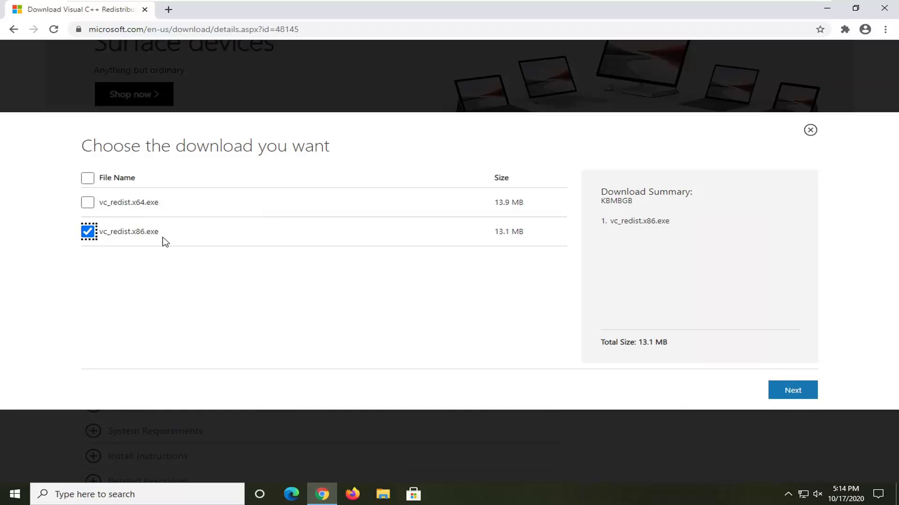
drag(132, 231, 150, 231)
click(151, 253)
click(792, 392)
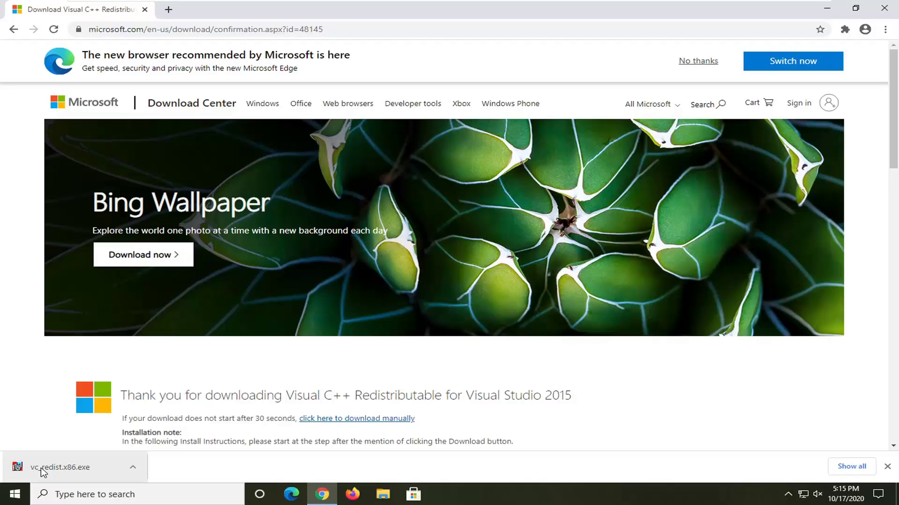
Run vc_redist.x86.exe, accept the licence, install, then close the 0x80070666 failure window.
click(44, 470)
click(488, 257)
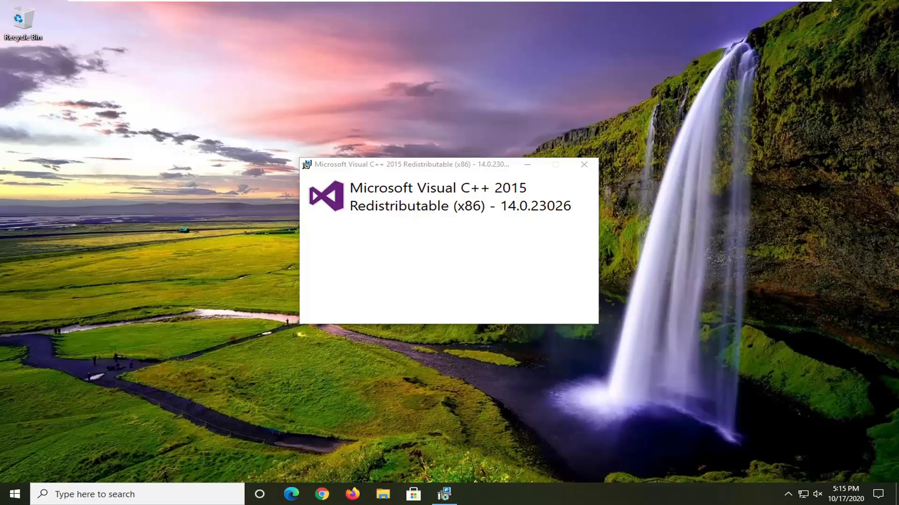
click(415, 292)
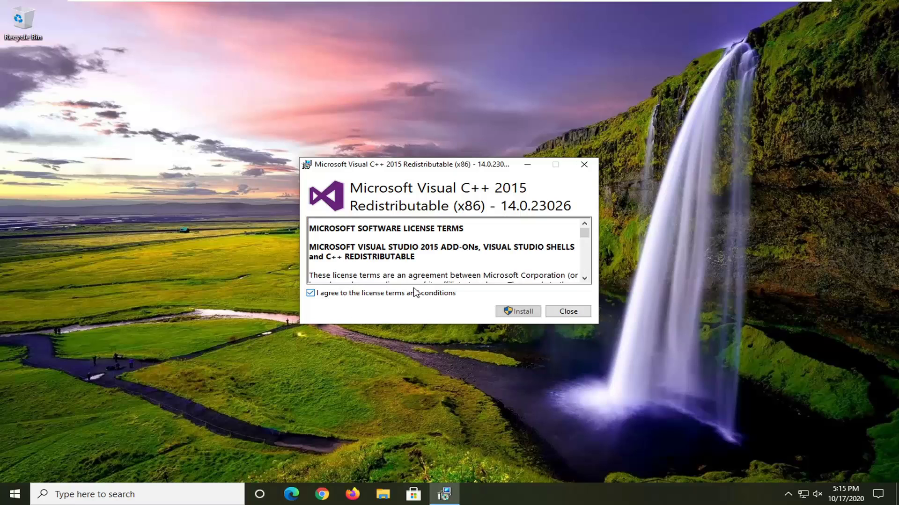
click(509, 312)
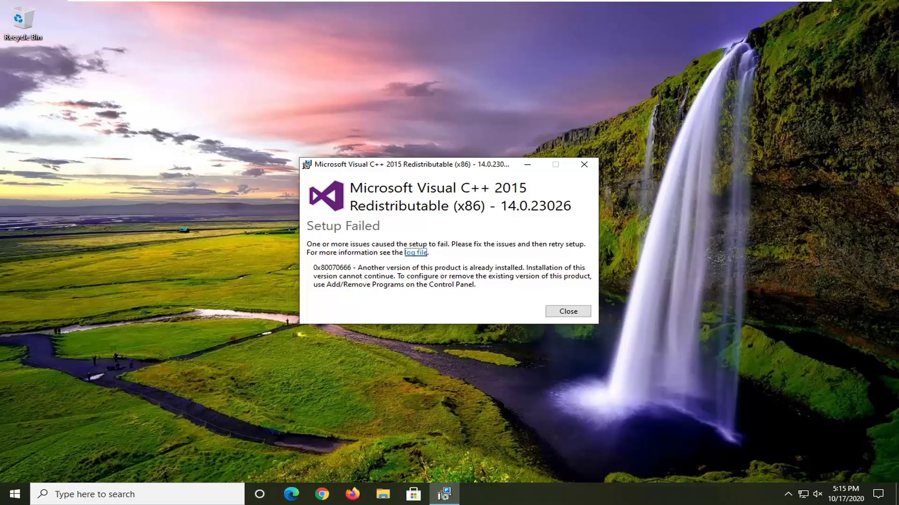
click(566, 311)
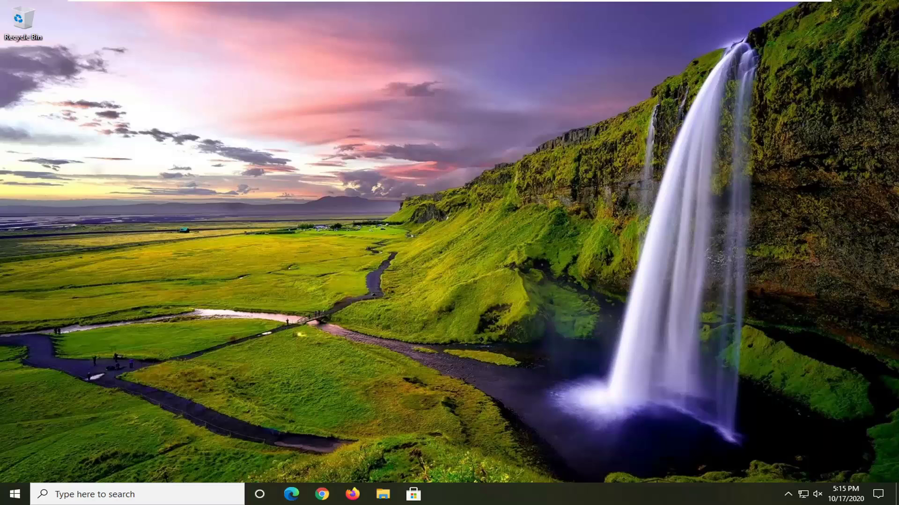